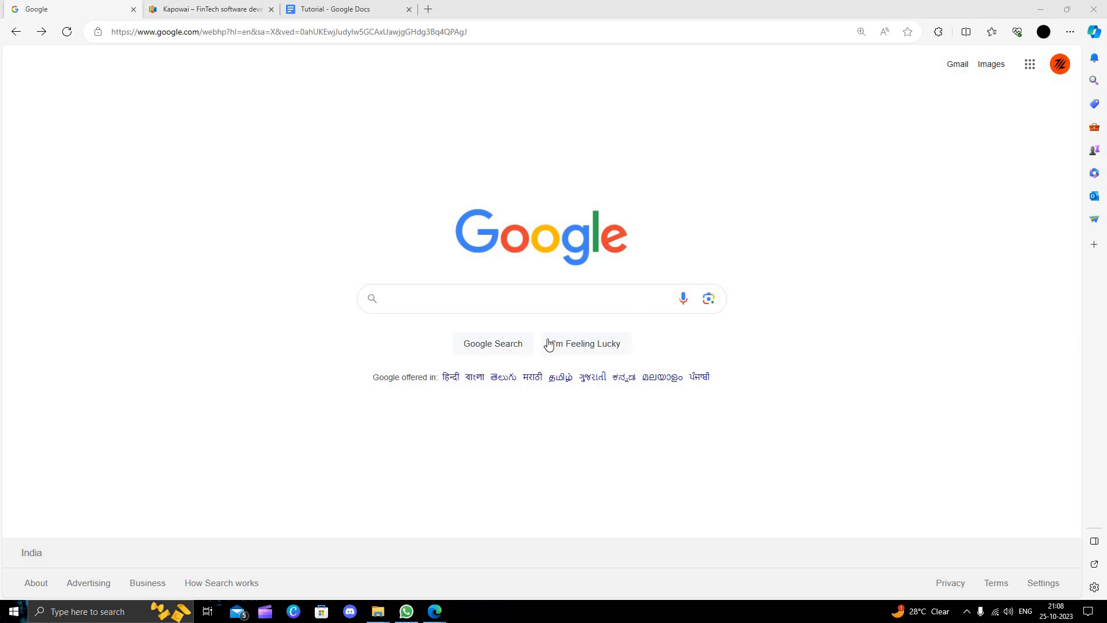
Run a Google search for 'kapowai'.
click(492, 303)
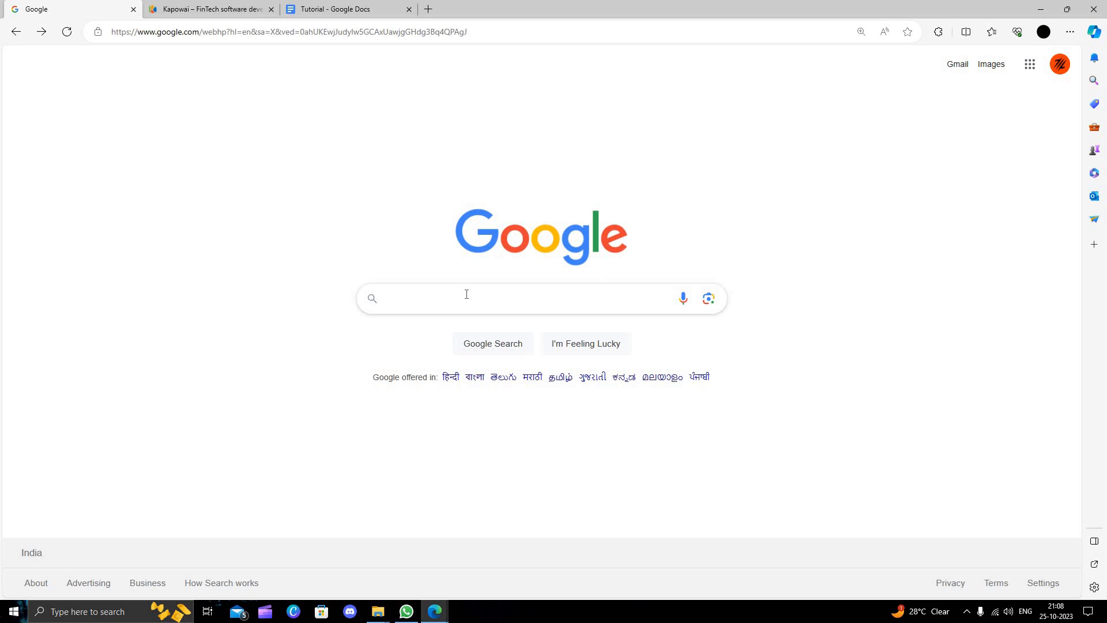
text(kapowai)
key(Return)
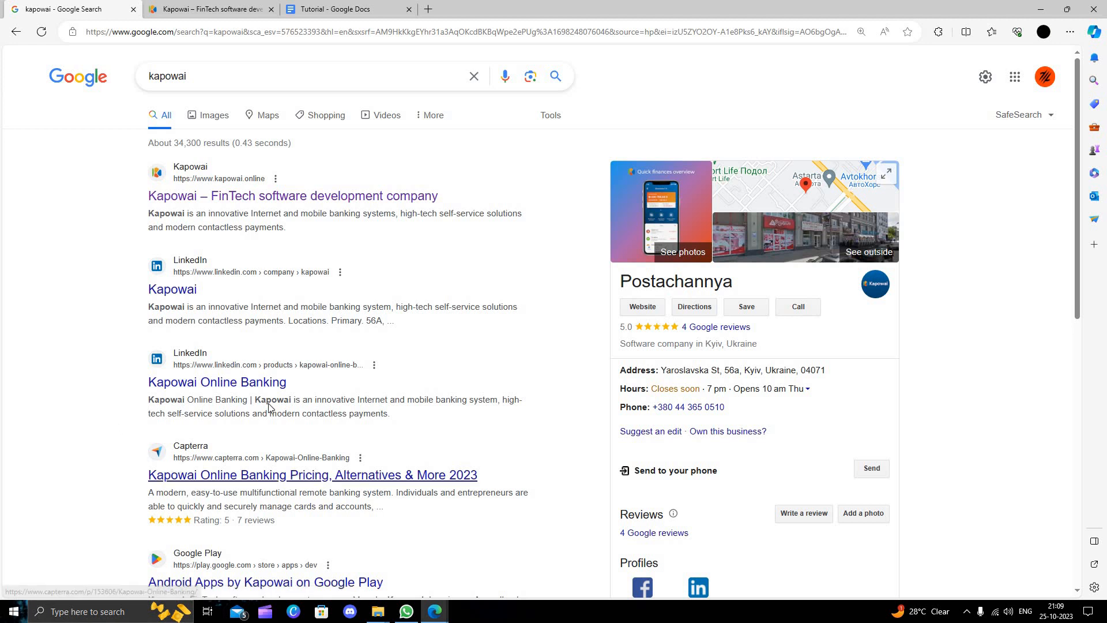
scroll(270, 381, down, 3)
scroll(270, 373, up, 2)
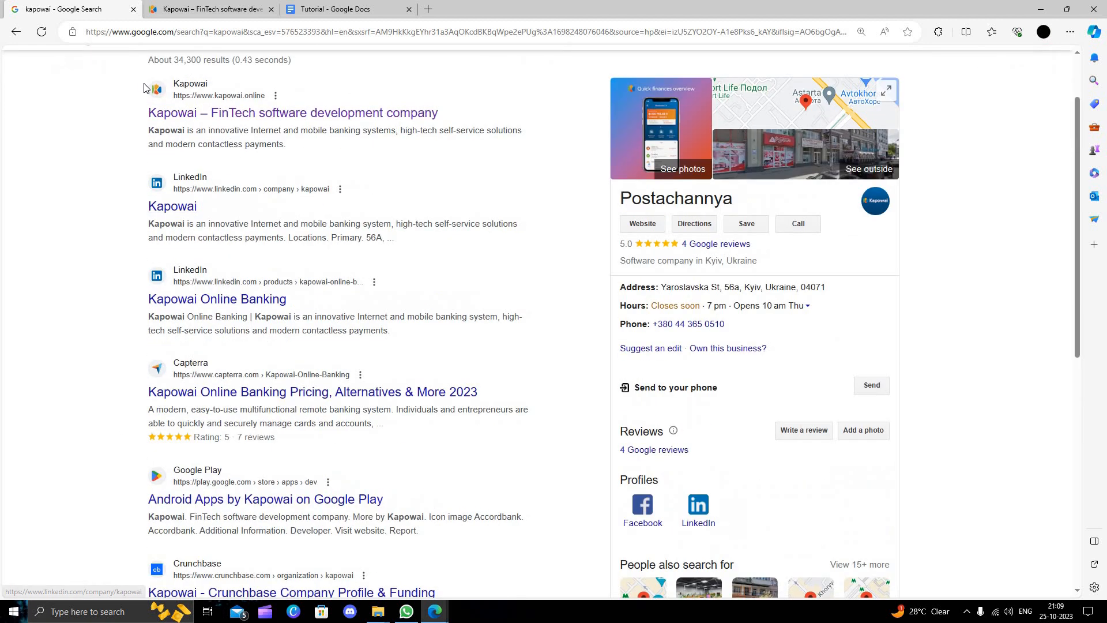
click(212, 9)
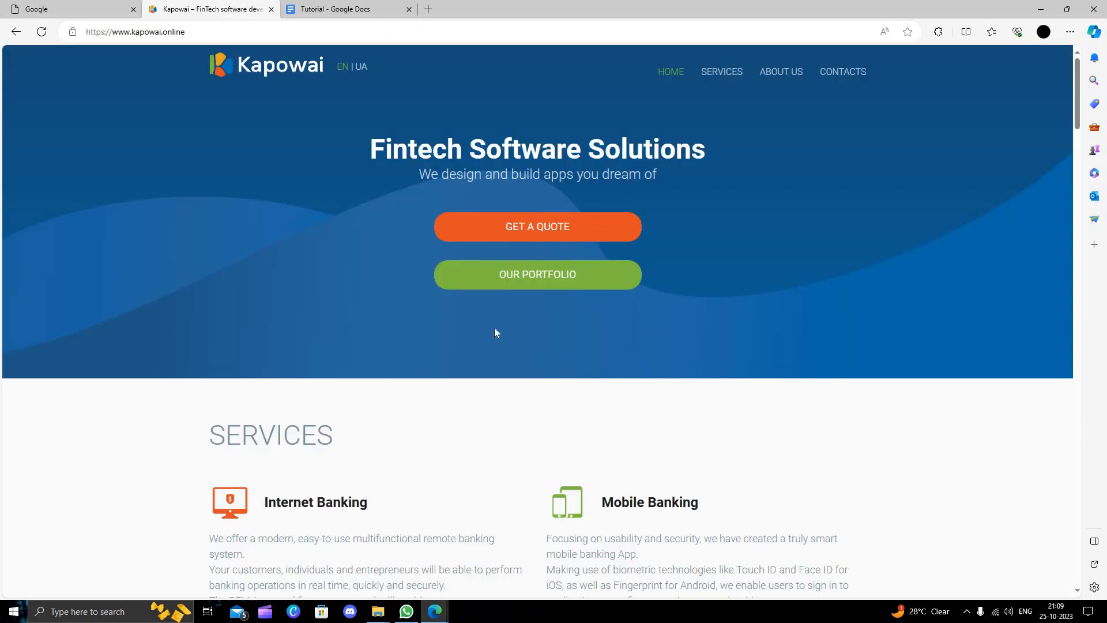
middle_click(517, 381)
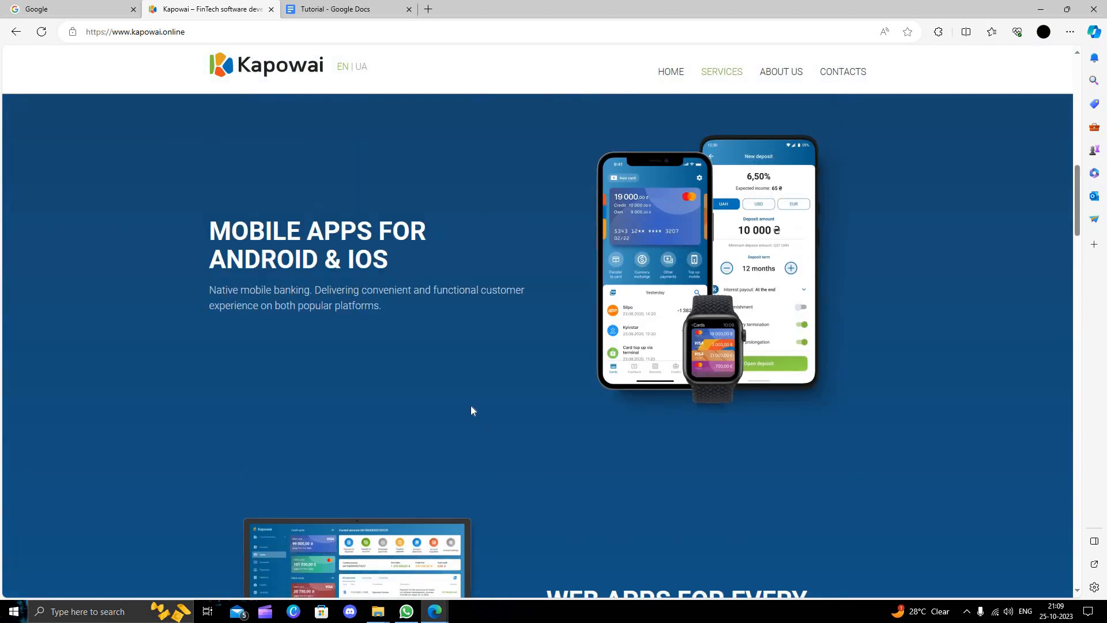
scroll(470, 406, up, 5)
scroll(471, 406, down, 5)
scroll(471, 406, up, 10)
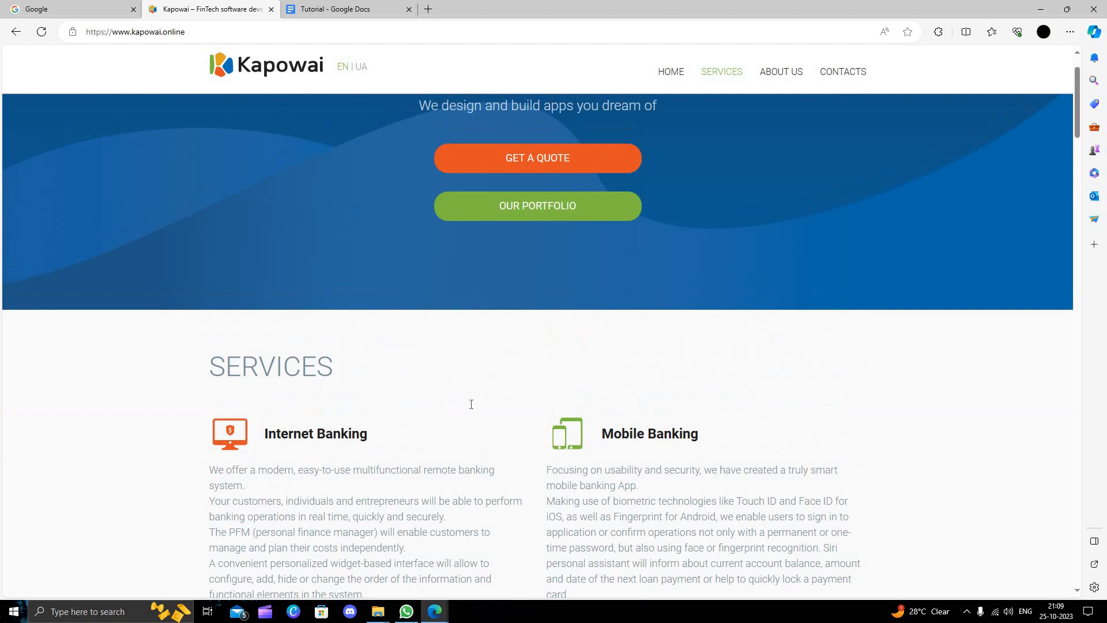
scroll(470, 406, down, 5)
scroll(461, 415, down, 5)
scroll(461, 416, down, 5)
scroll(461, 415, down, 5)
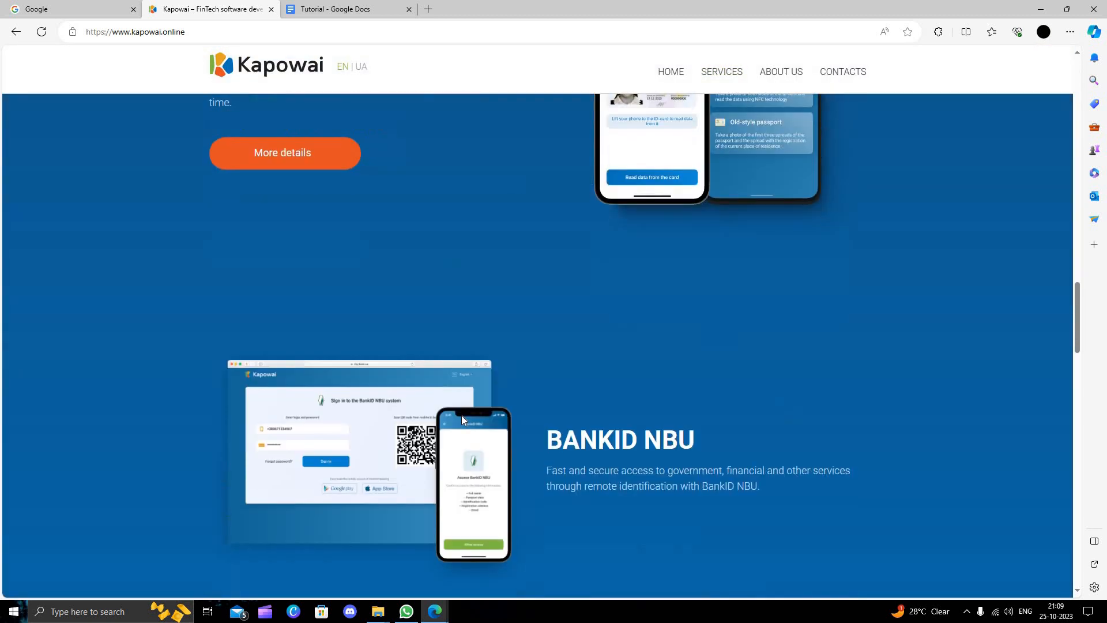
scroll(461, 415, up, 5)
scroll(461, 415, up, 5)
scroll(461, 416, up, 5)
scroll(460, 416, up, 3)
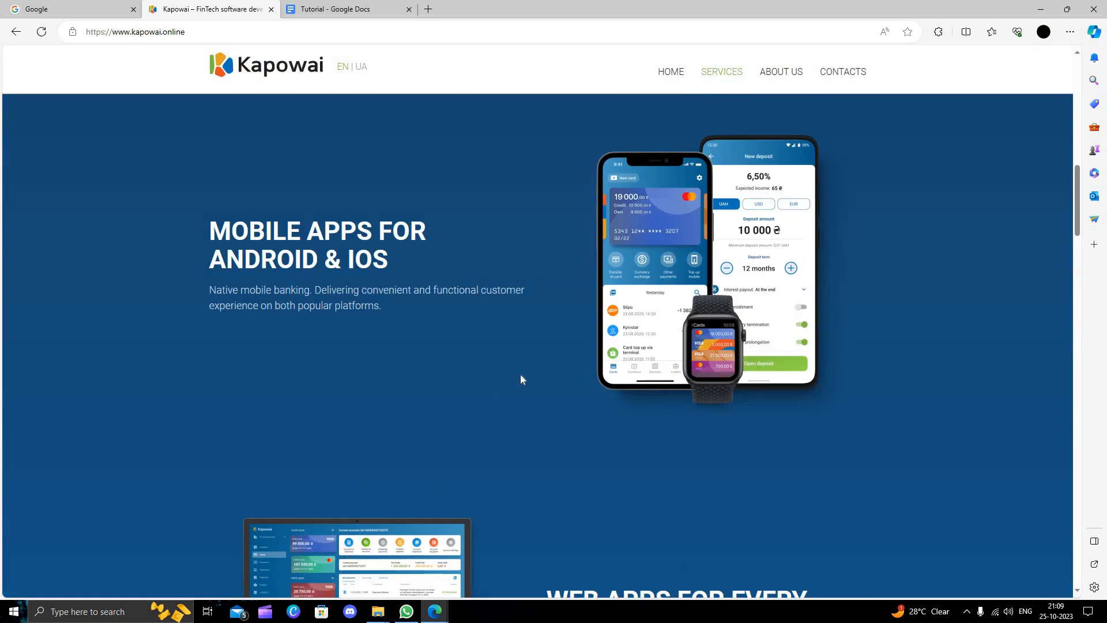
scroll(520, 375, down, 5)
scroll(551, 377, down, 1)
scroll(569, 401, down, 2)
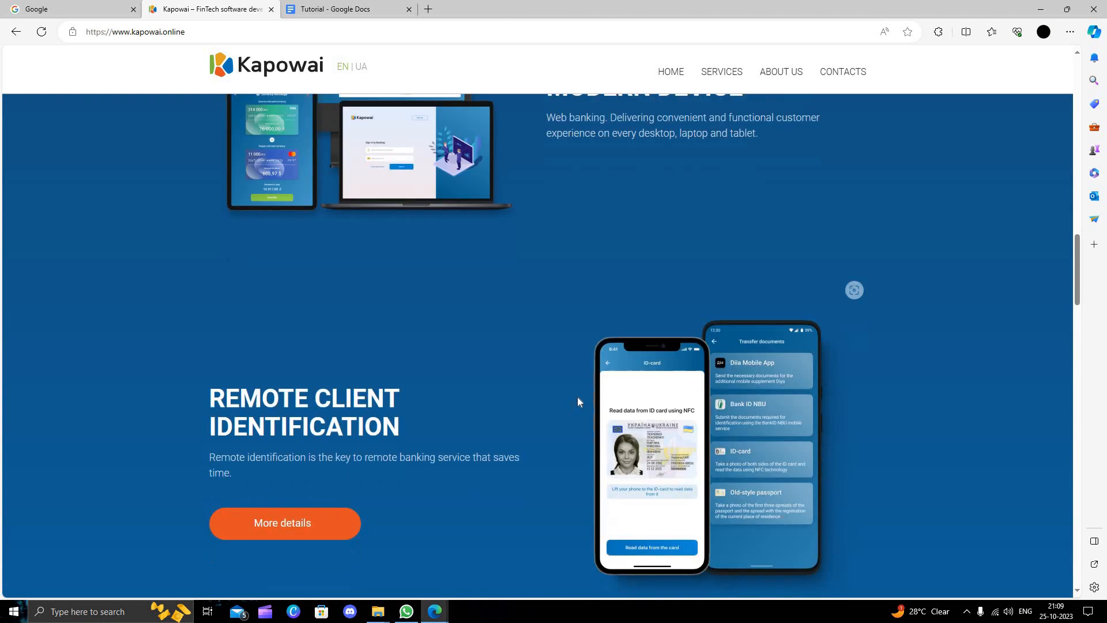
scroll(578, 396, down, 5)
scroll(576, 410, down, 5)
scroll(582, 385, down, 5)
scroll(583, 388, down, 2)
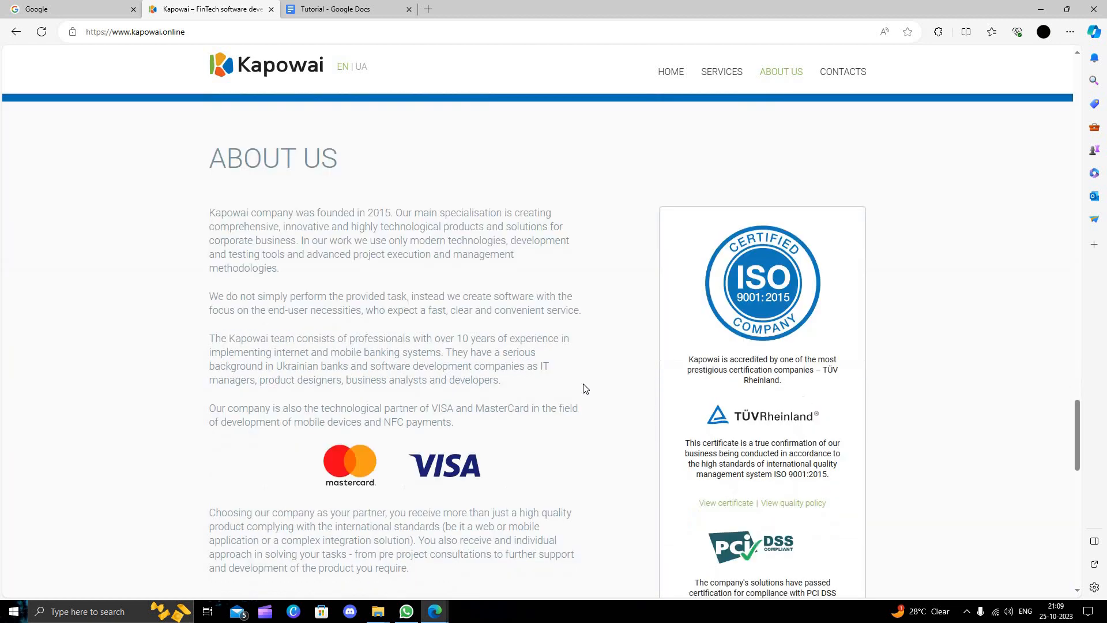
scroll(583, 388, down, 2)
scroll(584, 388, up, 8)
scroll(583, 383, up, 6)
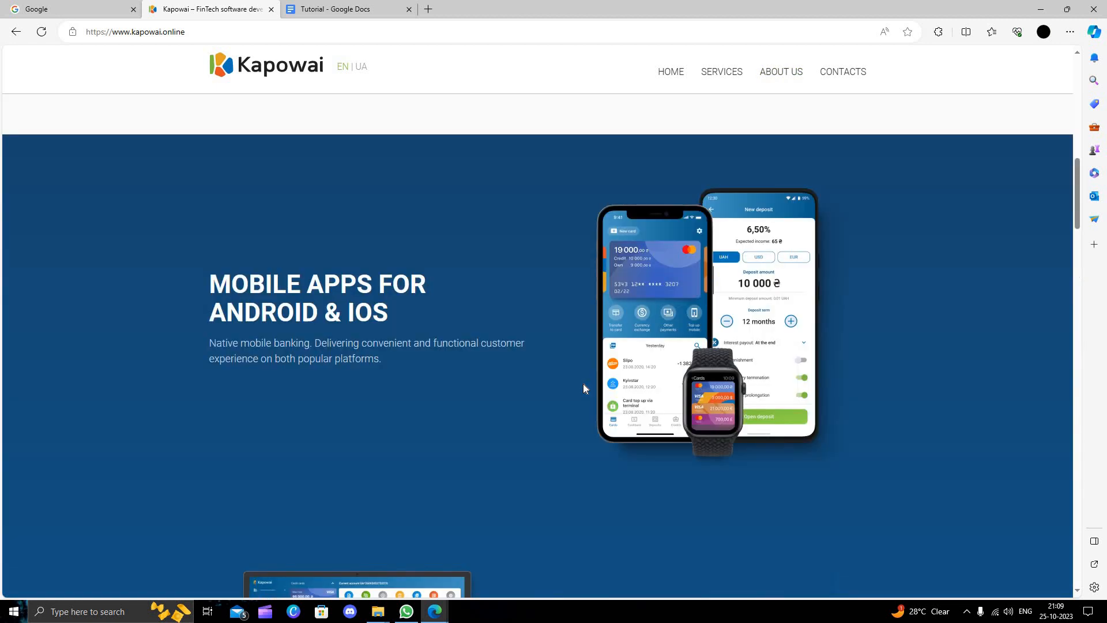
scroll(584, 383, up, 6)
scroll(561, 373, up, 2)
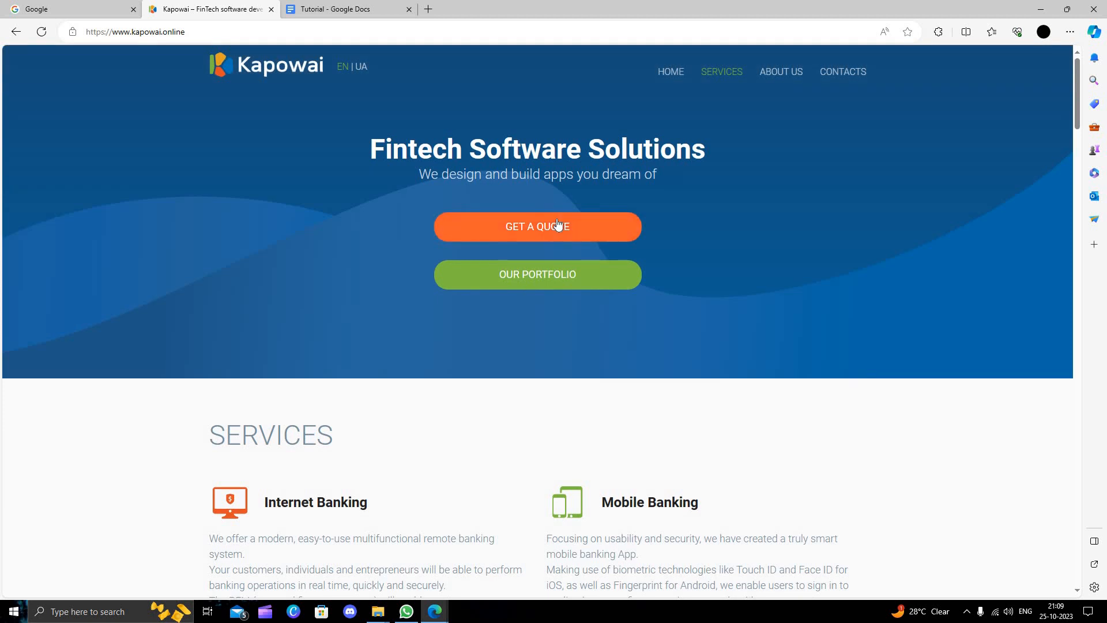
Reach the Contact Us form via CONTACTS and visit its Name, Email and Message fields.
click(559, 224)
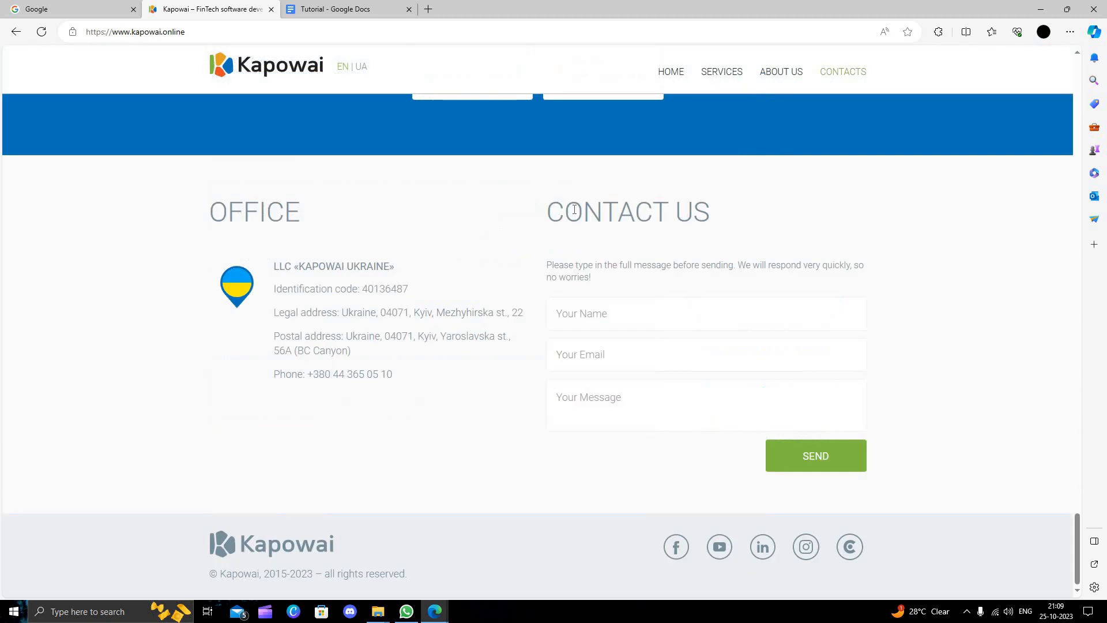
click(585, 312)
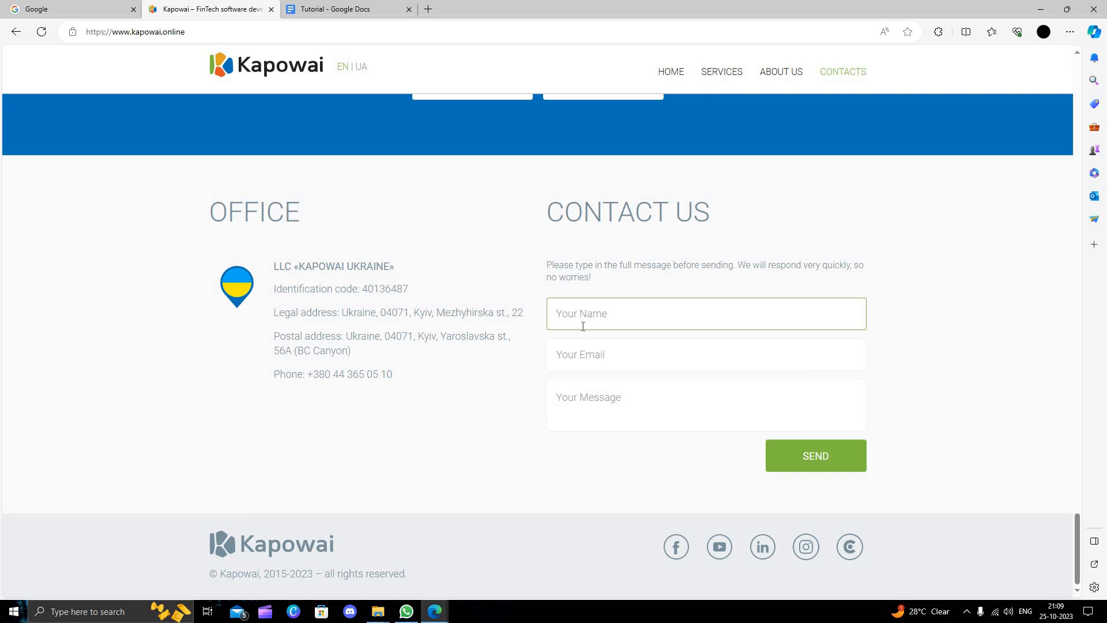
click(588, 359)
click(590, 391)
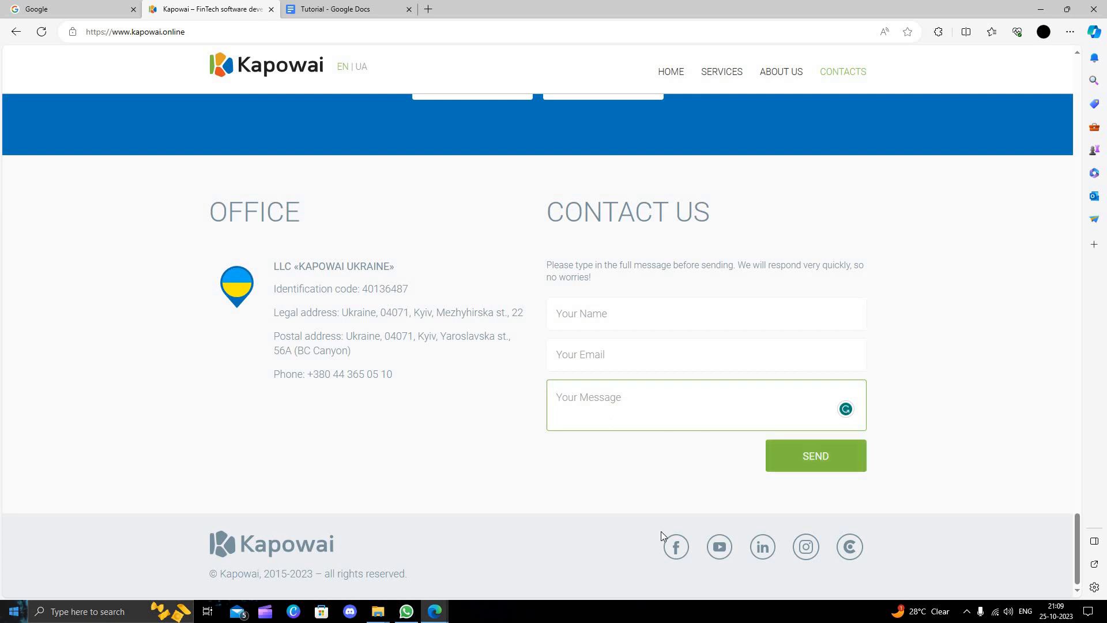
scroll(621, 374, up, 6)
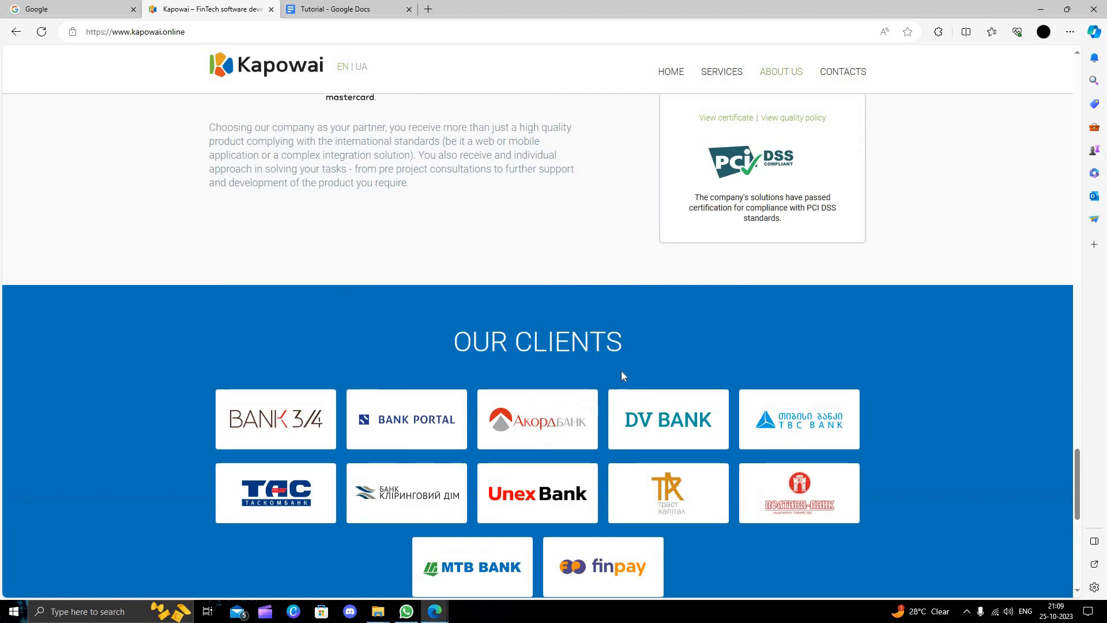
scroll(622, 375, down, 2)
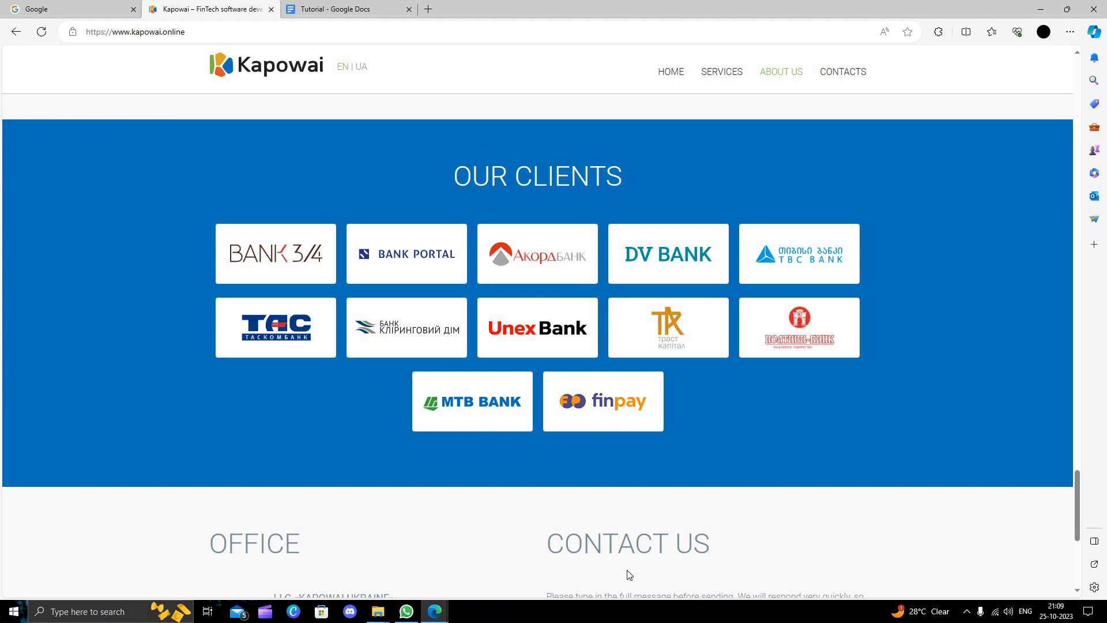
scroll(627, 571, up, 5)
scroll(537, 537, up, 3)
scroll(538, 536, up, 5)
scroll(536, 534, up, 3)
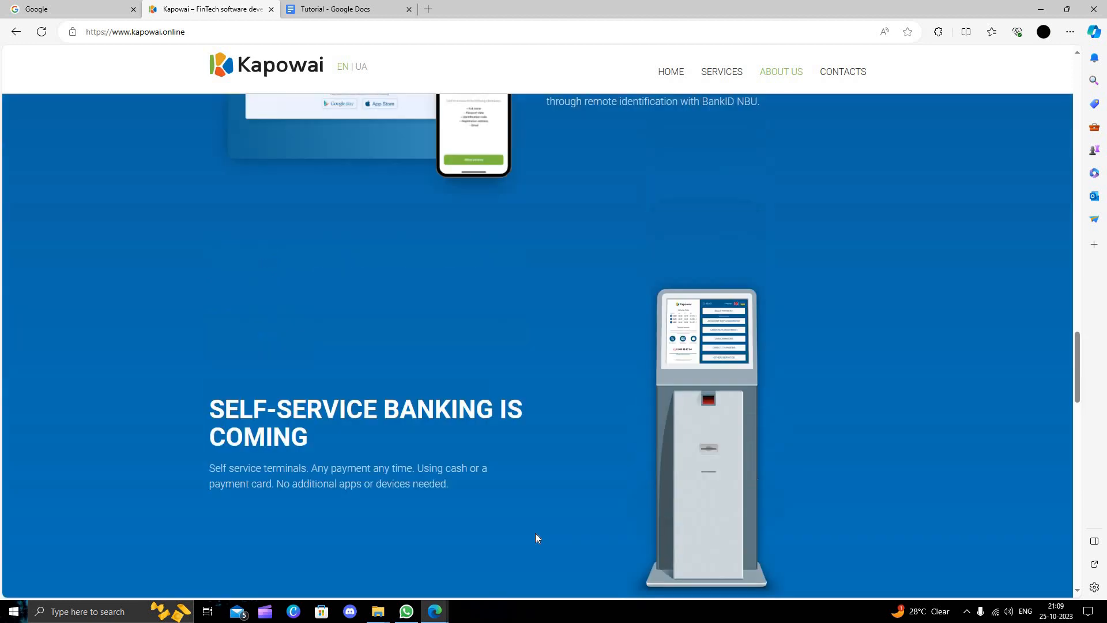
scroll(536, 534, up, 4)
scroll(535, 534, up, 2)
scroll(533, 537, up, 4)
scroll(534, 536, up, 4)
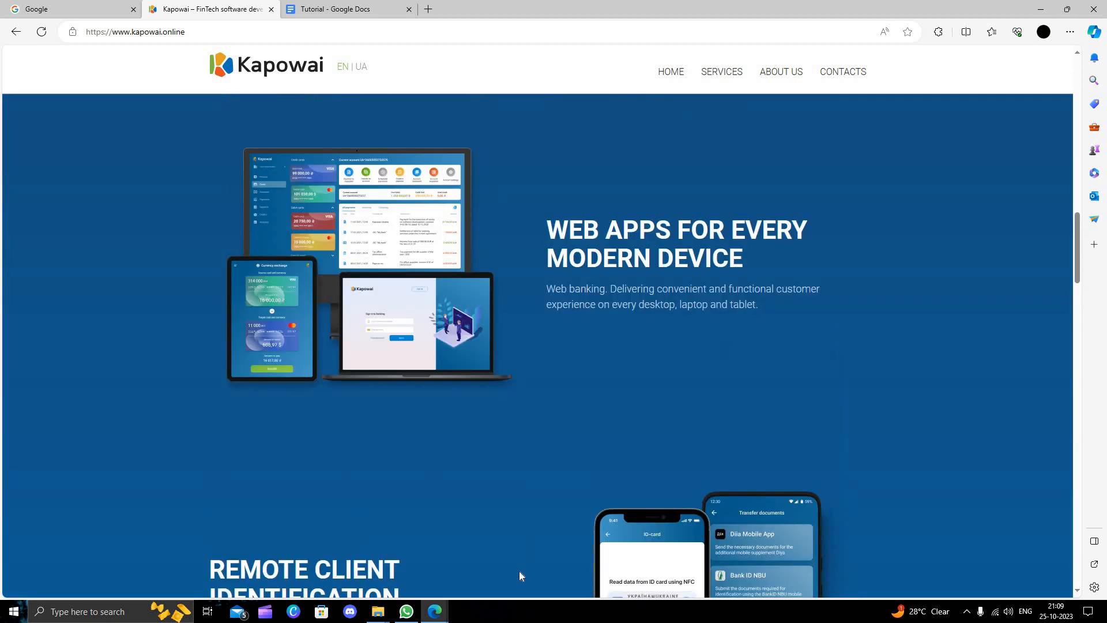
scroll(520, 571, up, 4)
scroll(487, 507, up, 5)
scroll(237, 217, up, 1)
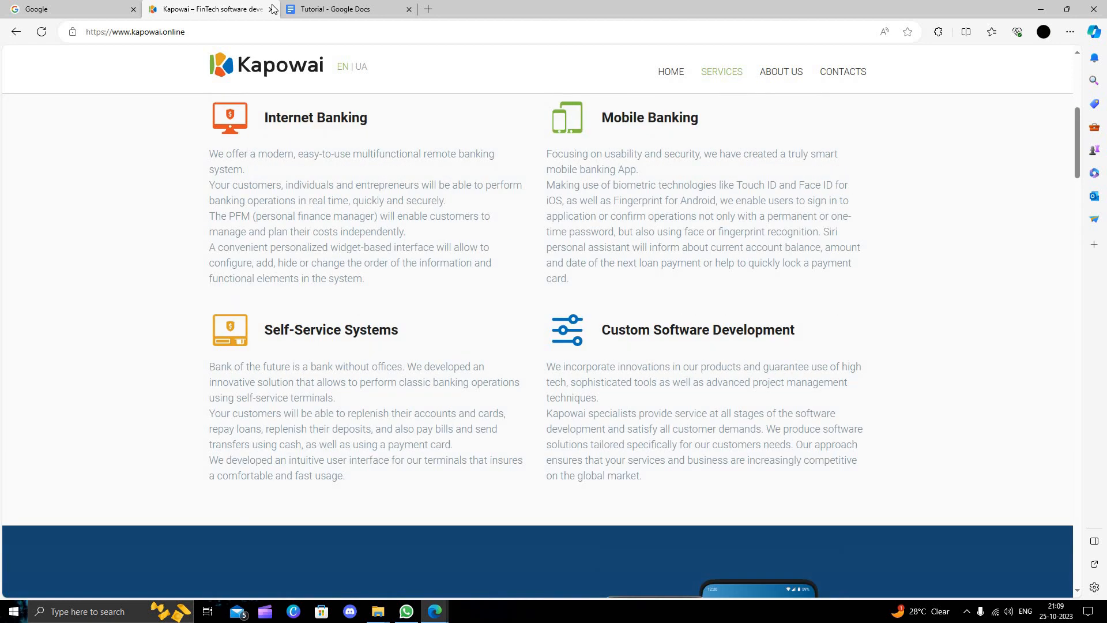